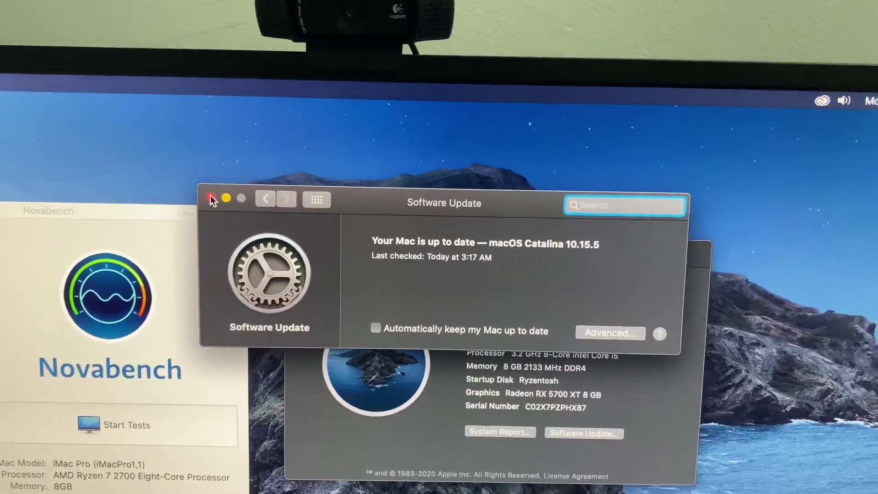
Close the Software Update window.
left_click(217, 203)
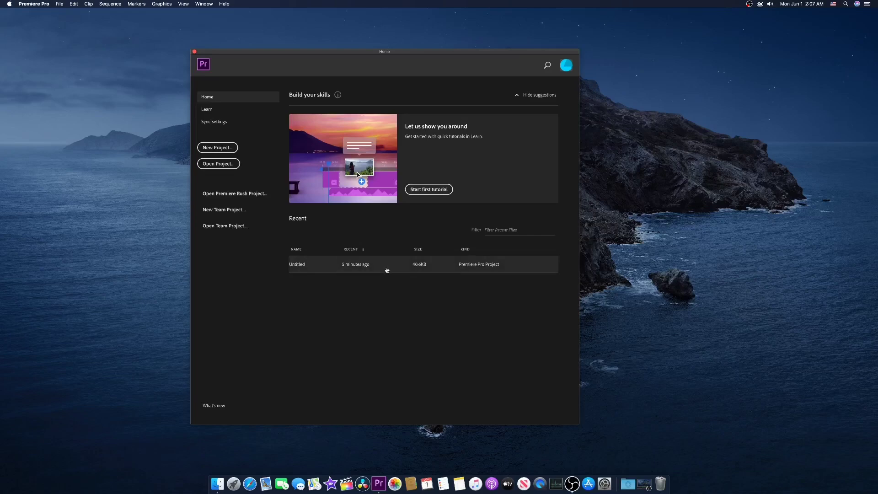
Open the recent Premiere Pro project Untitled and briefly play back its dyplay review sequence.
left_click(387, 269)
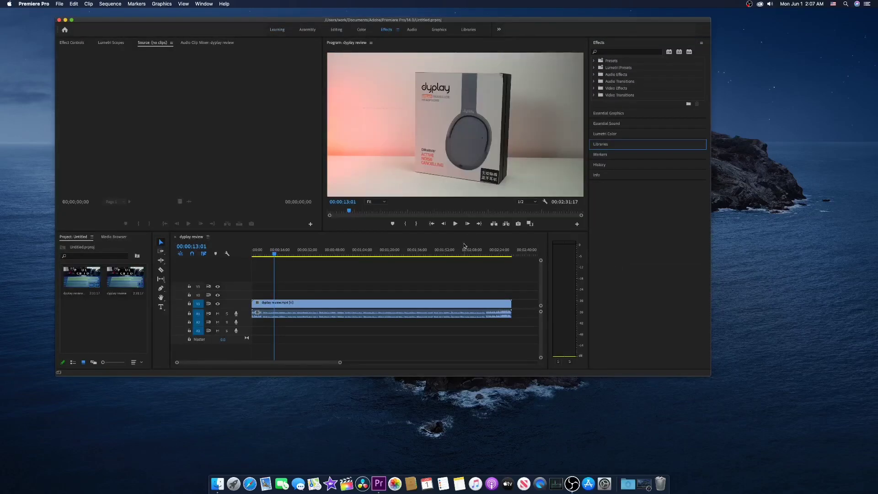
left_click(455, 224)
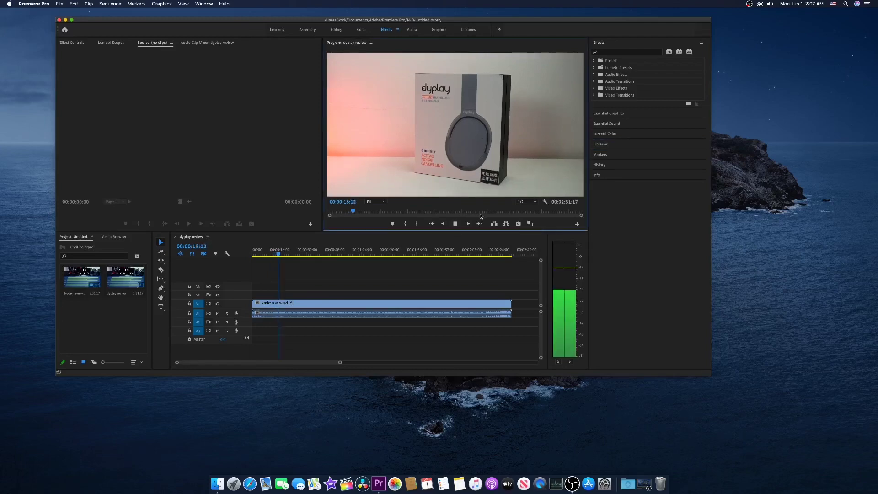
left_click(456, 224)
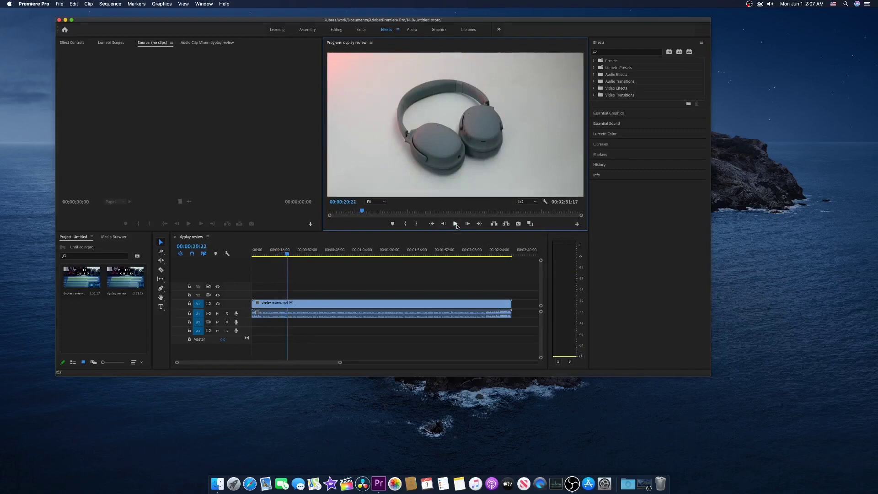
Make the editor window taller and narrower, and move the sequence playhead to 00:00:47:23.
left_click_drag(710, 377, 678, 418)
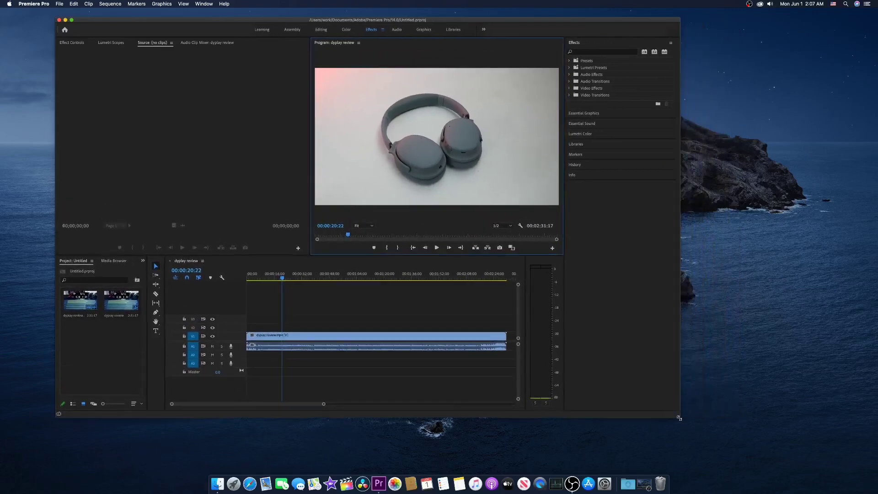
left_click_drag(508, 23, 513, 23)
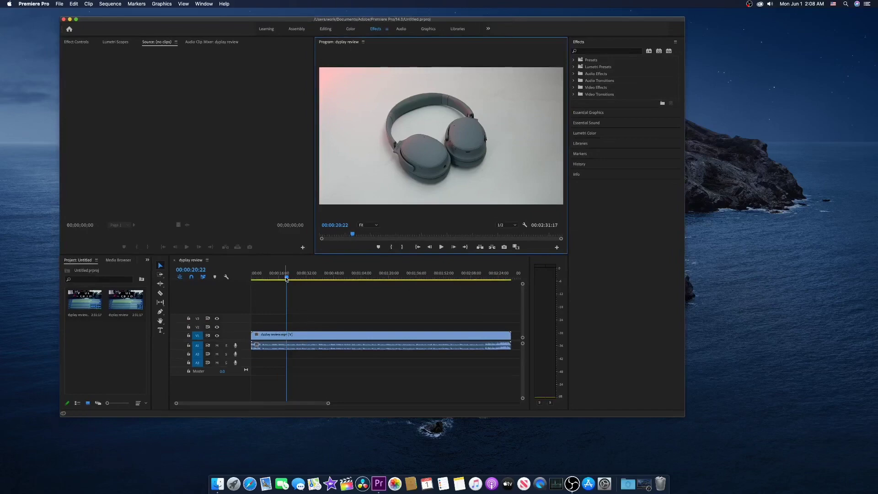
left_click_drag(289, 276, 333, 293)
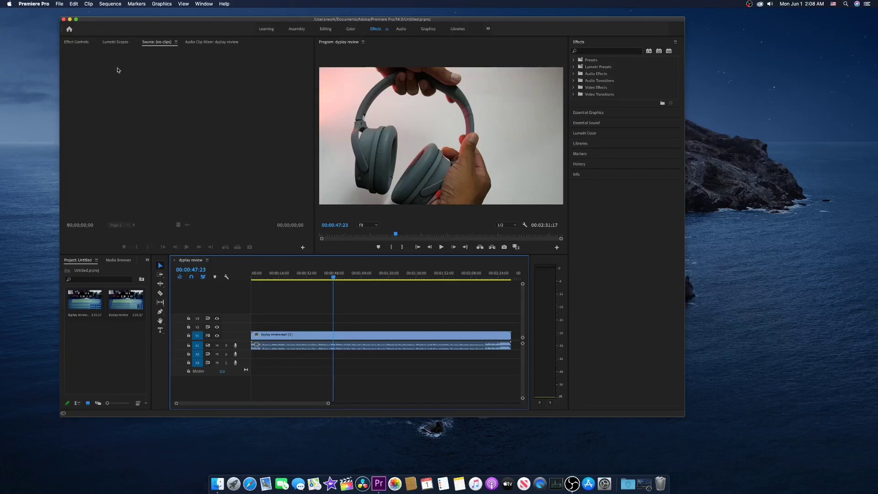
Look through the Effect Controls, Lumetri Scopes, Source and Audio Clip Mixer views.
left_click(77, 42)
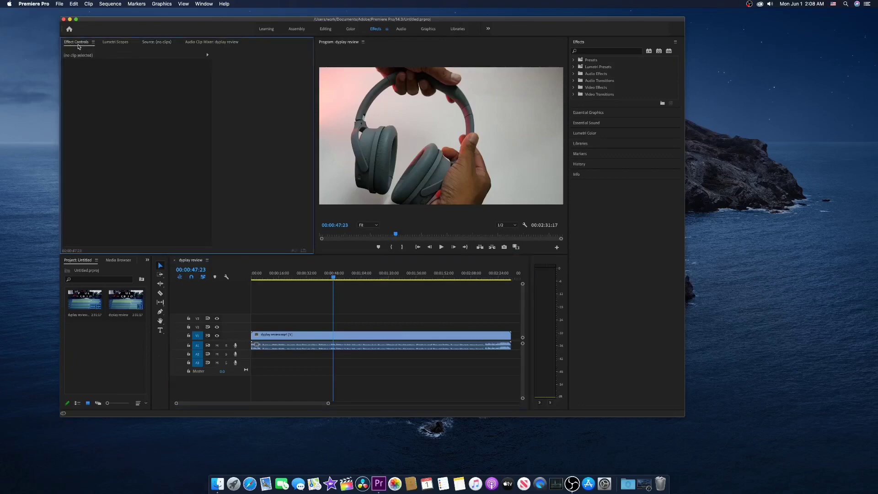
left_click(113, 44)
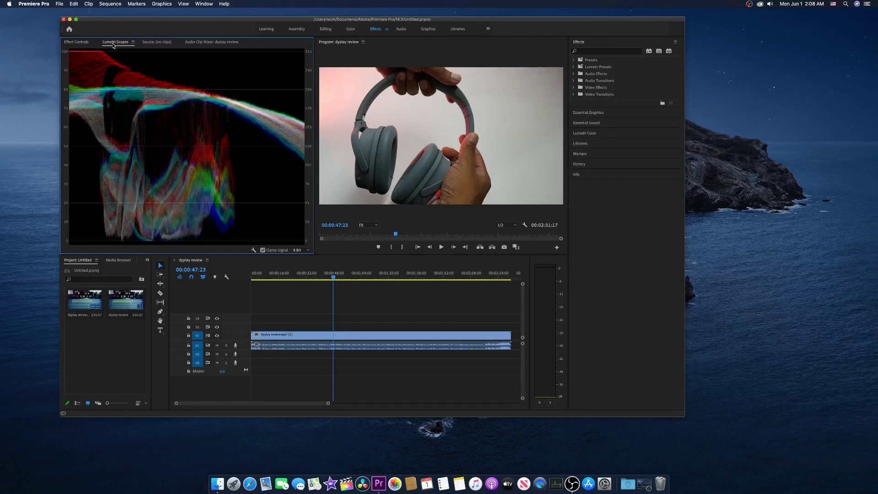
left_click(155, 45)
left_click(185, 44)
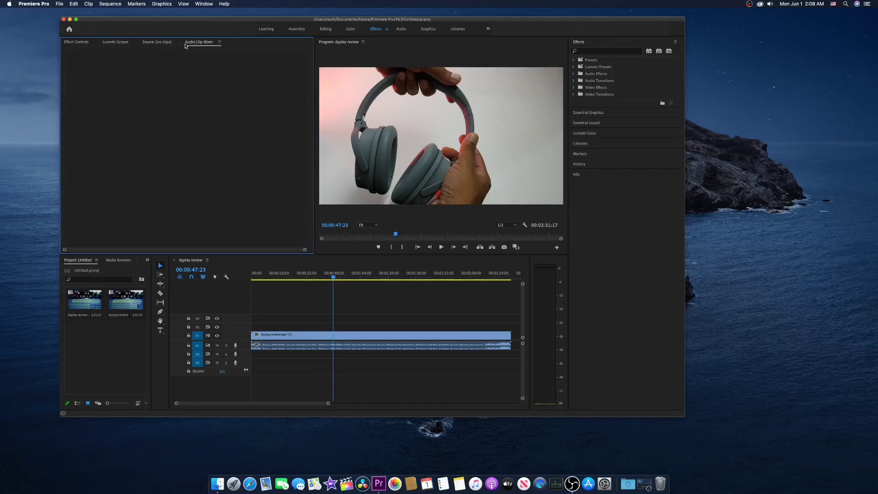
Go through the Learning, Assembly, Color, Effects, Audio, Graphics and Libraries workspaces and settle on the Editing workspace.
left_click(266, 30)
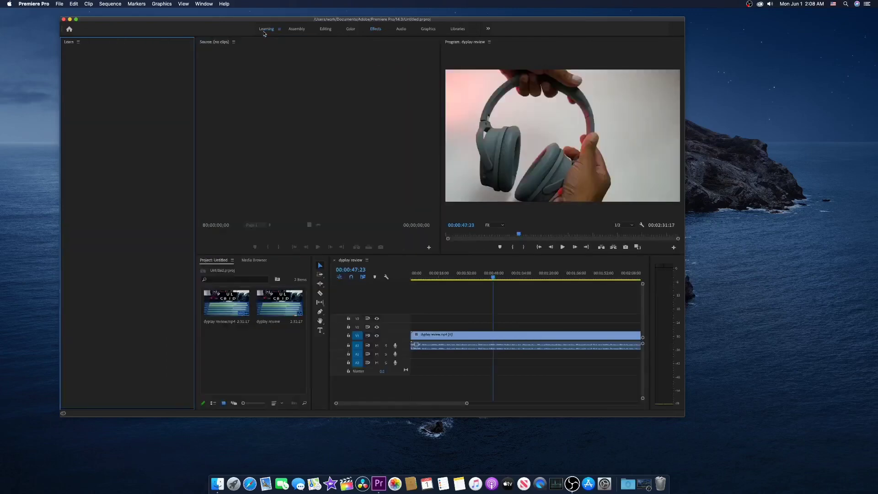
left_click(293, 32)
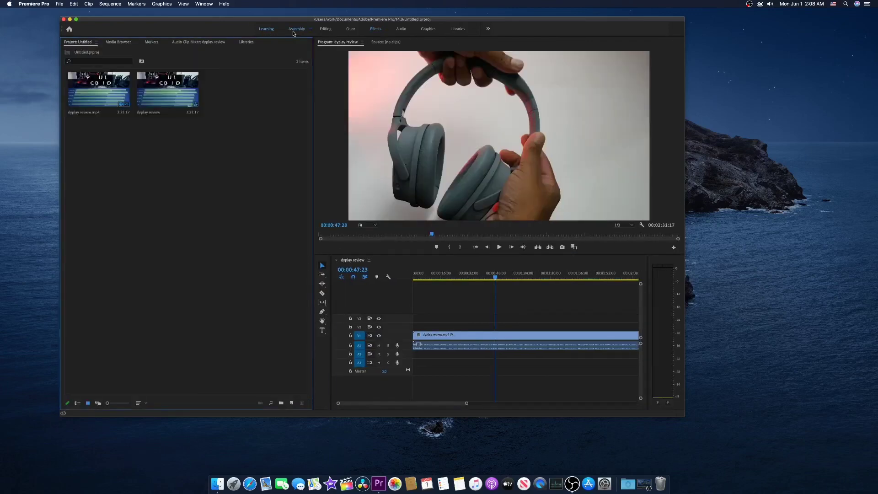
left_click(325, 30)
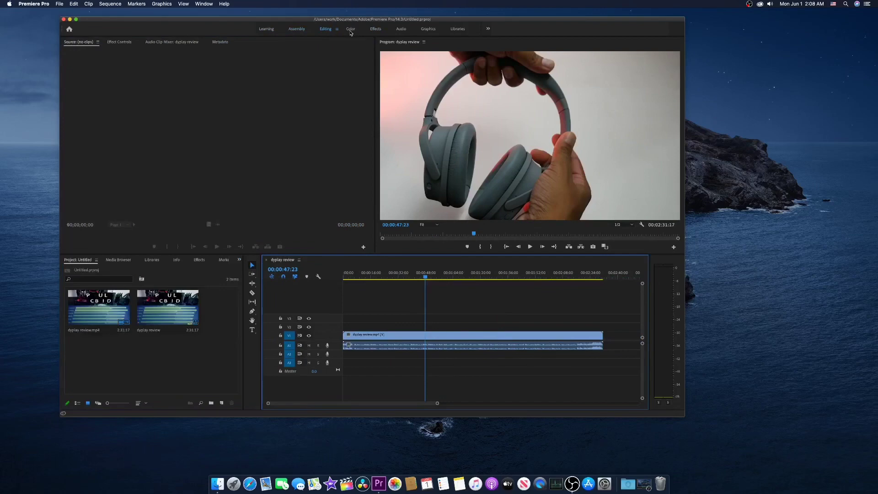
left_click(351, 30)
left_click(375, 29)
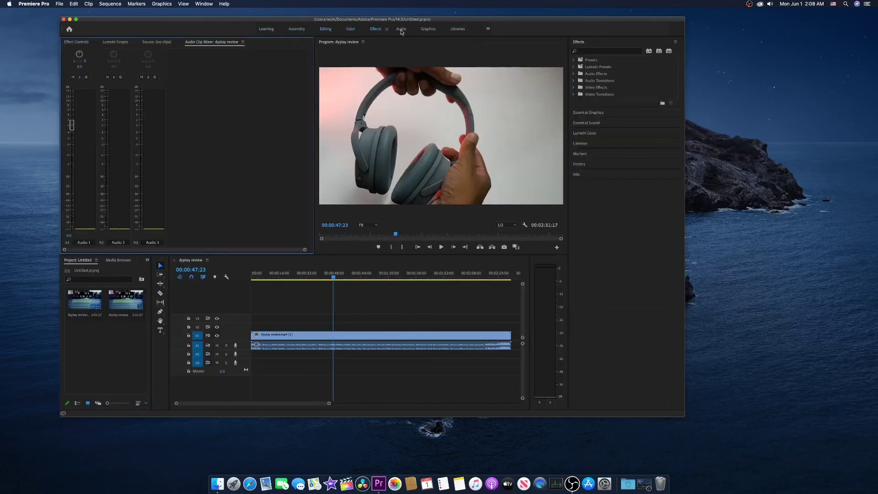
left_click(401, 31)
left_click(428, 30)
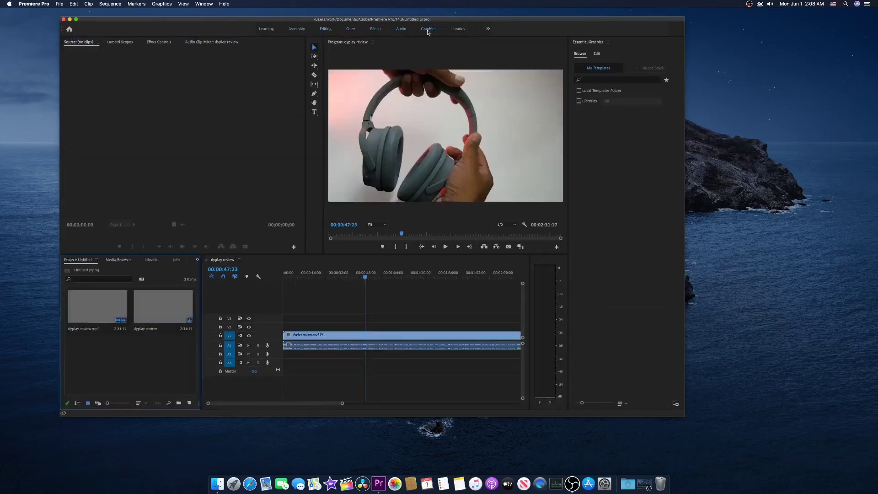
left_click(459, 31)
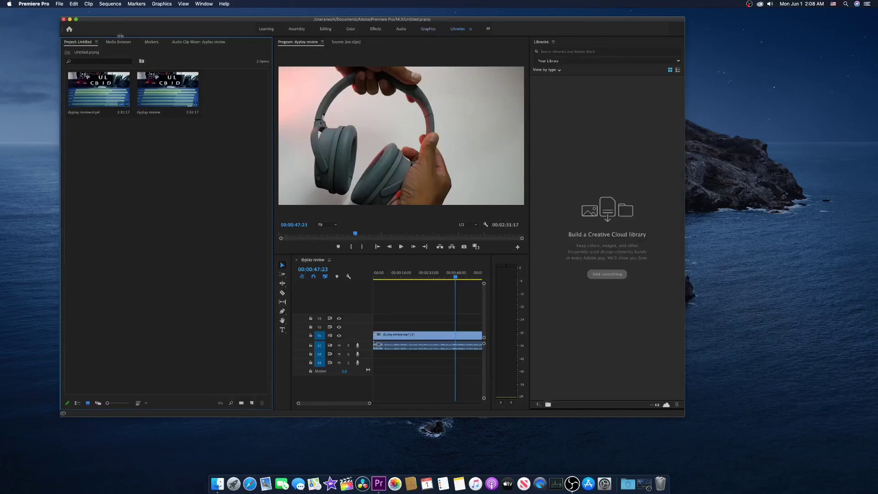
left_click(326, 30)
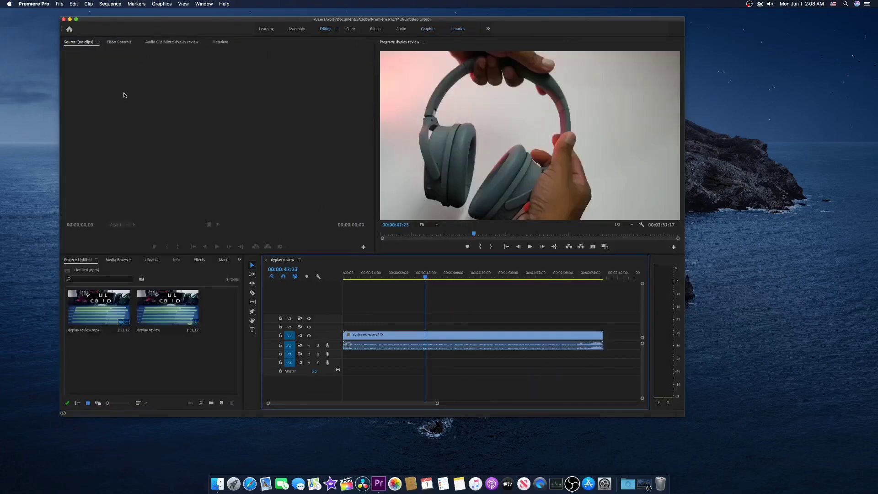
Inspect the available video renderer options in the general project settings, and leave the settings without changes.
left_click(61, 5)
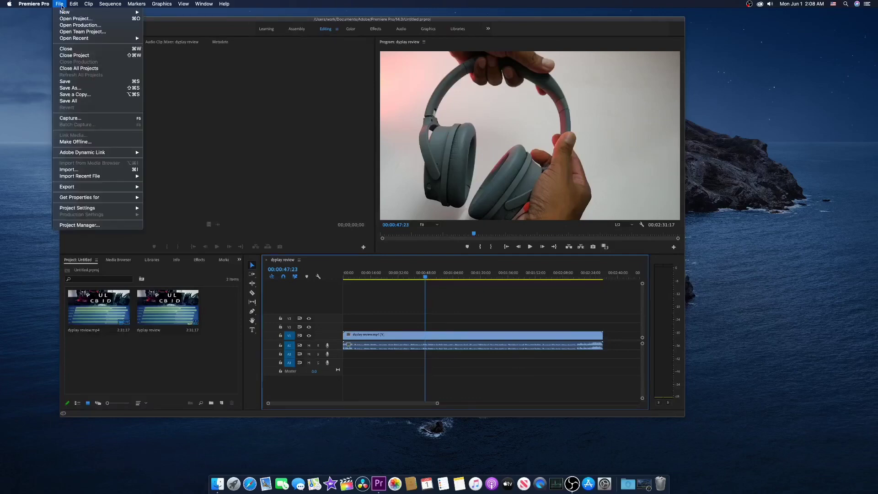
mouse_move(97, 209)
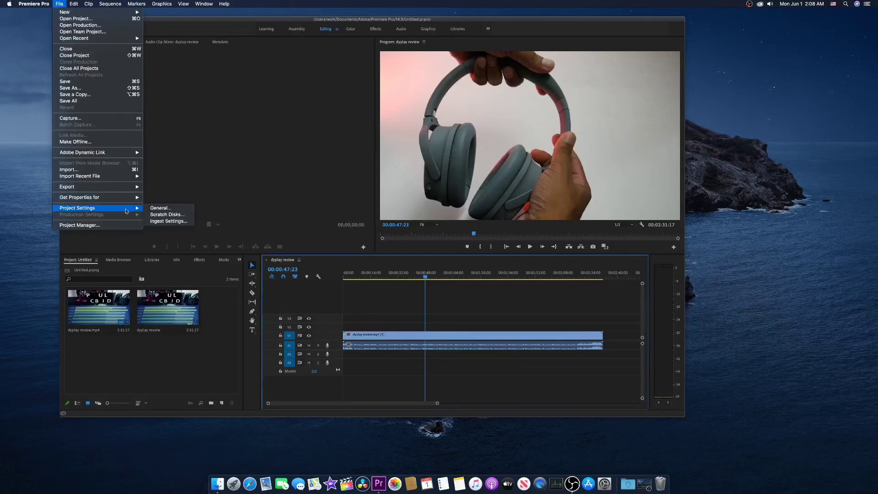
left_click(158, 208)
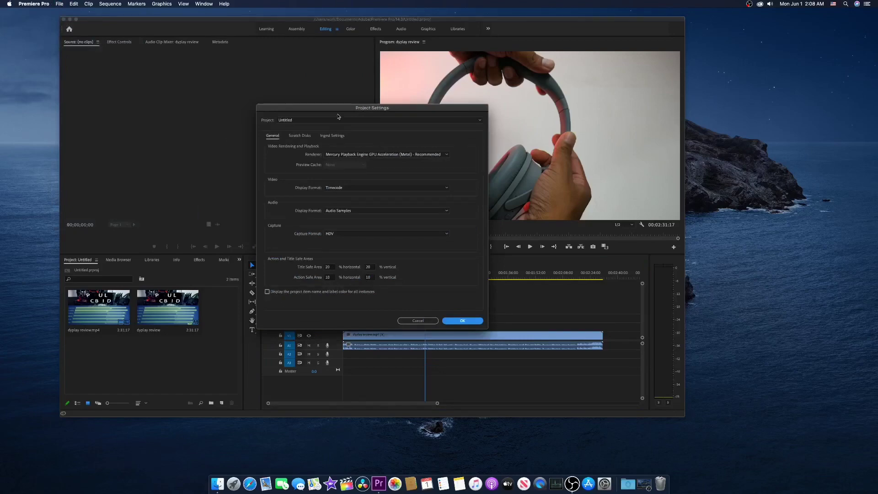
left_click_drag(338, 111, 336, 102)
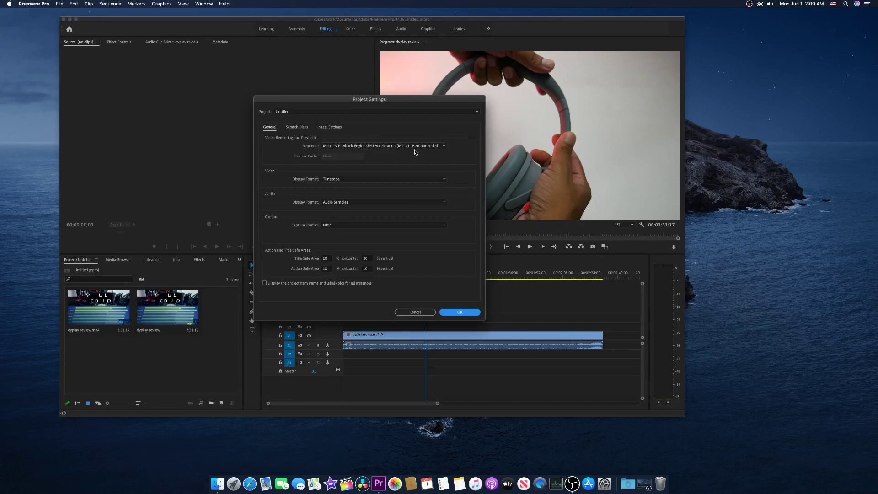
left_click(443, 146)
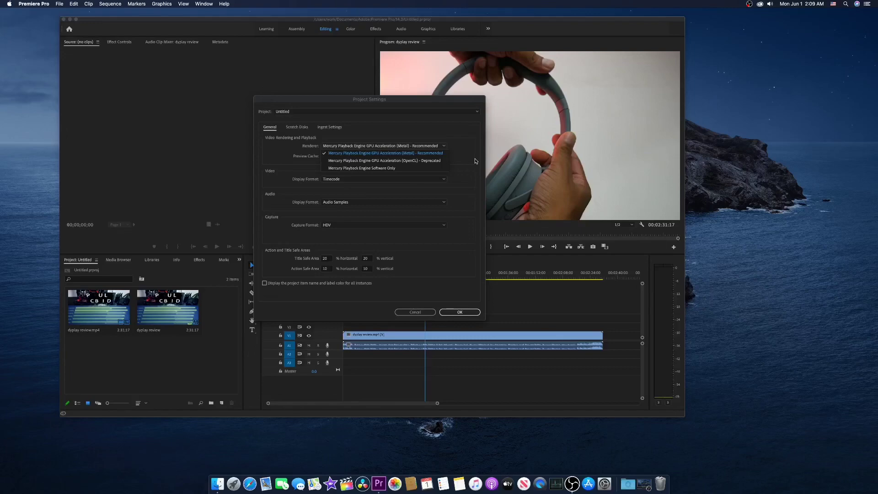
left_click(472, 157)
left_click(423, 312)
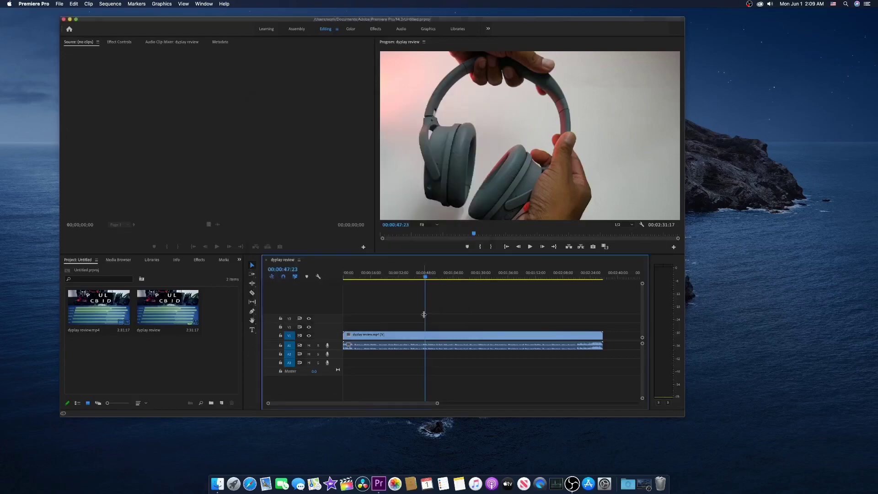
Nudge the editor window, open Activity Monitor and reposition its process list window.
left_click_drag(488, 23, 490, 19)
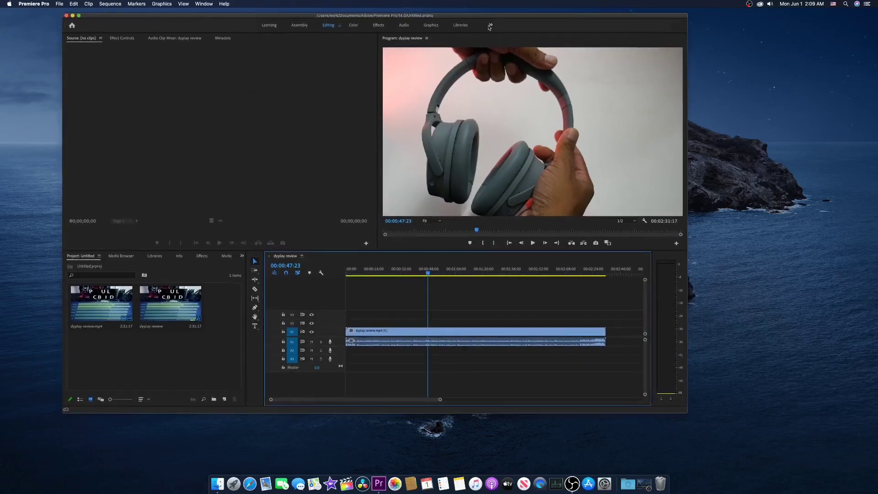
right_click(557, 481)
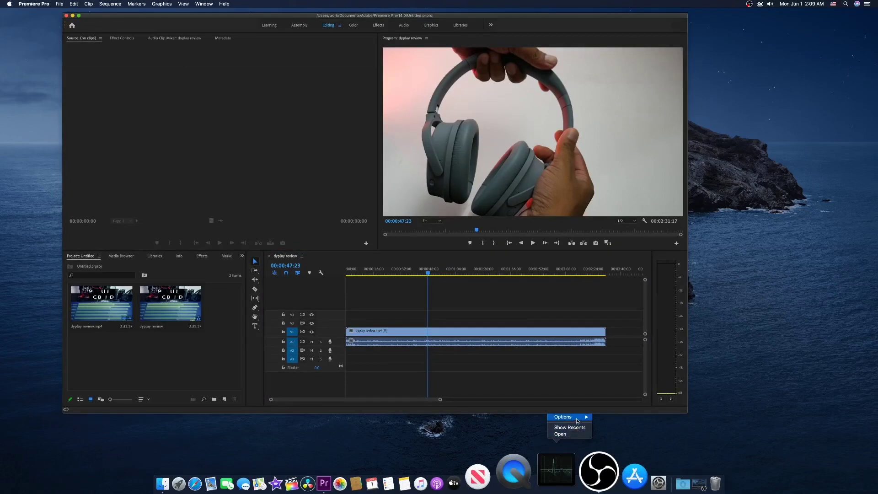
left_click(569, 438)
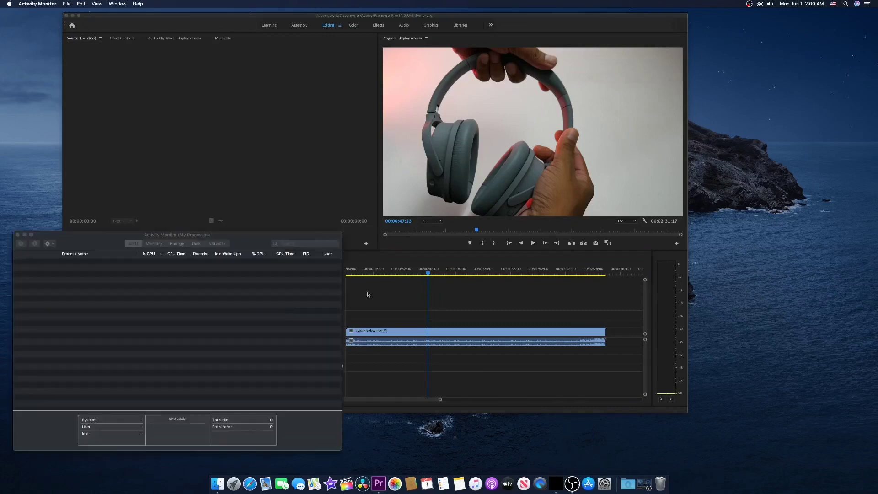
left_click_drag(123, 239, 117, 245)
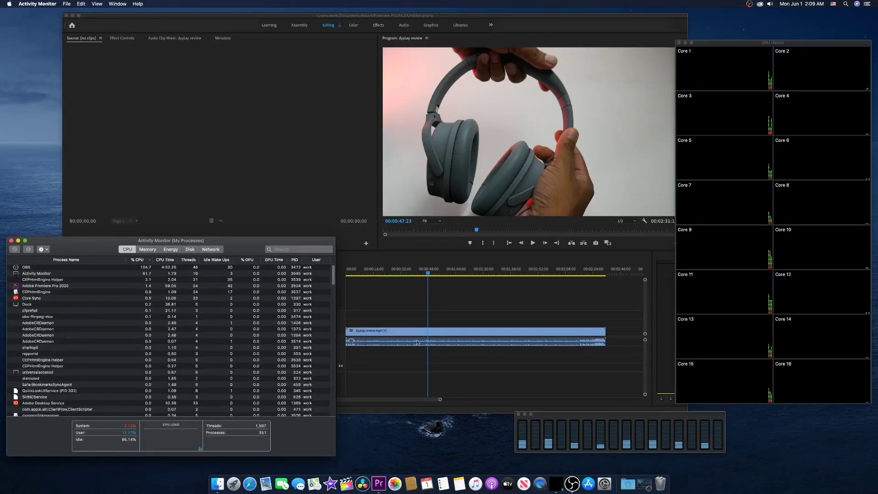
Arrange the editor, CPU History and CPU usage windows so both CPU graphs sit uncovered beside the editor.
left_click_drag(638, 19, 605, 18)
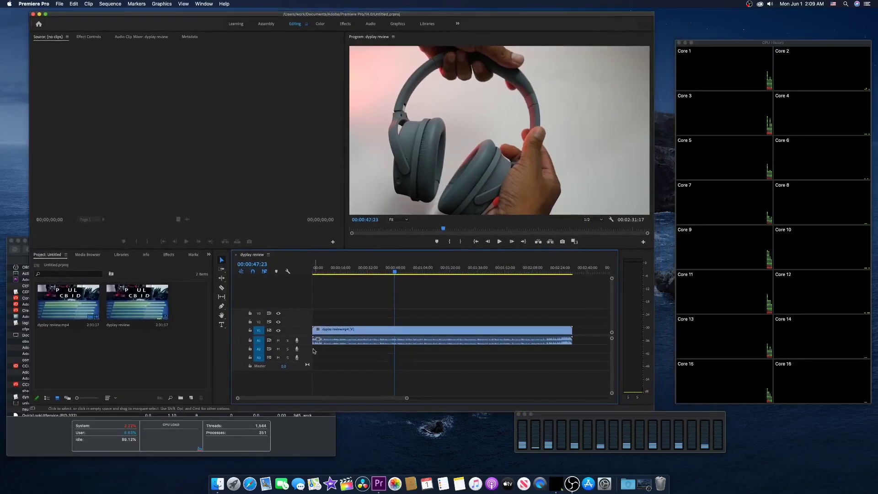
left_click(57, 435)
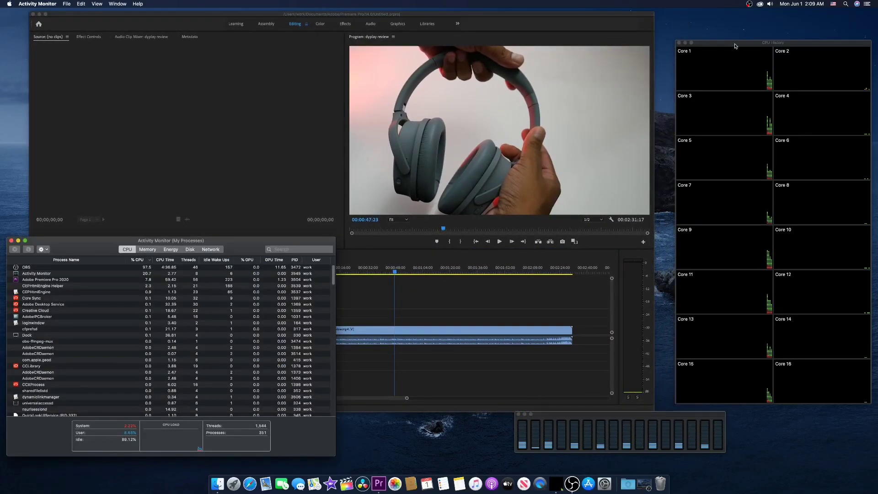
left_click_drag(735, 44, 735, 26)
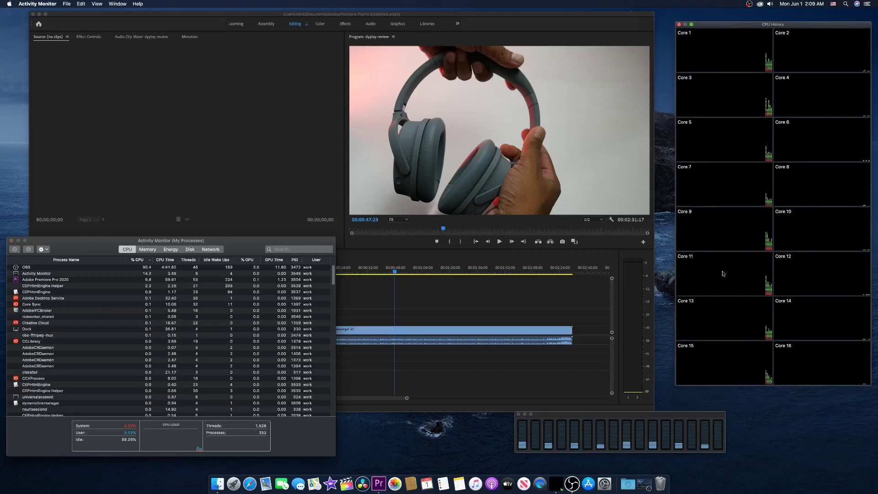
left_click_drag(655, 417, 804, 416)
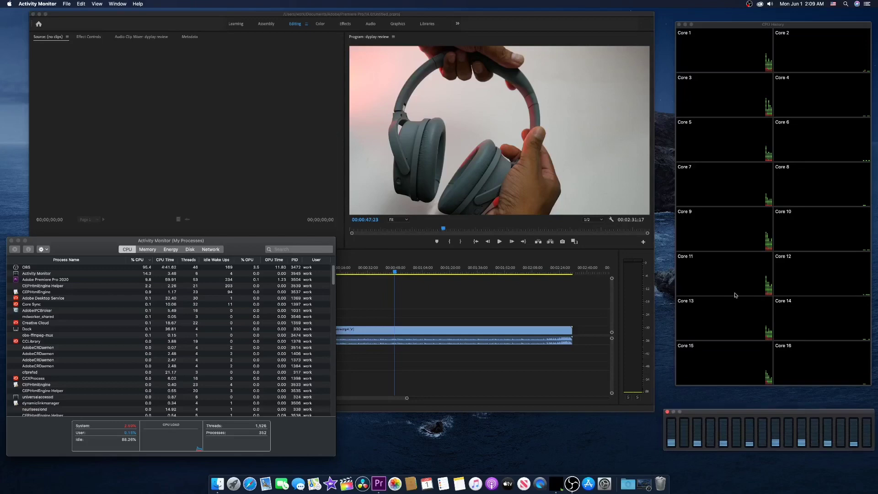
Switch back to Premiere Pro and play the dyplay review sequence to 00:01:00:07 while monitoring the CPU load.
left_click(448, 20)
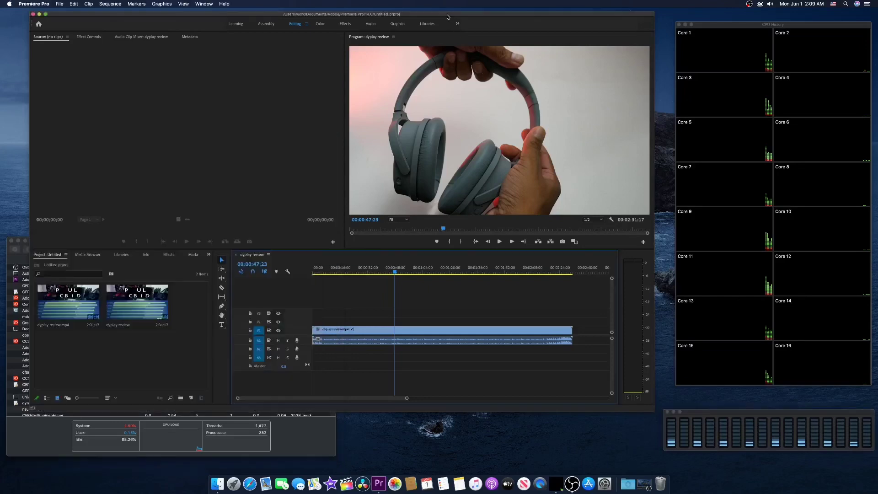
left_click(499, 242)
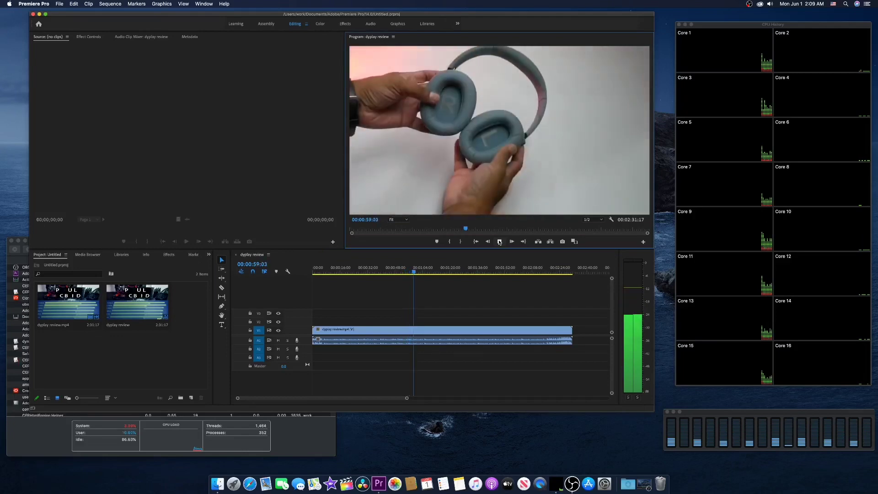
left_click(499, 242)
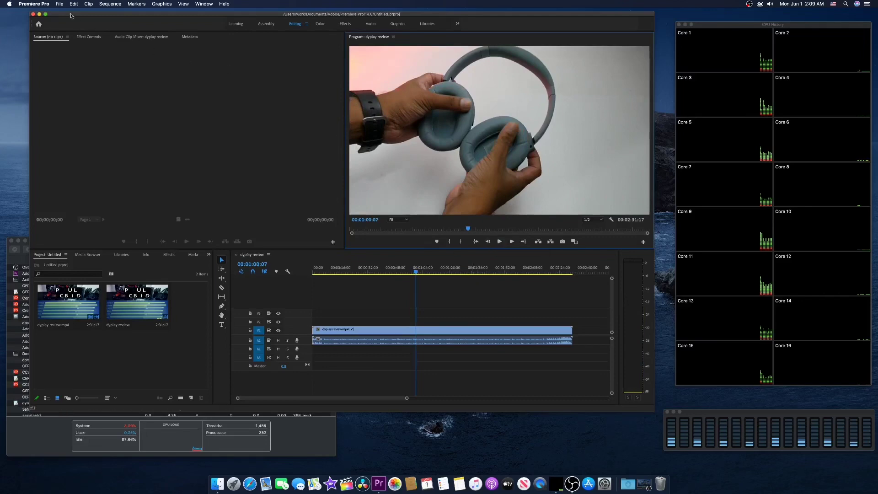
Export the dyplay review sequence as a QuickTime movie with the video codec set to Apple ProRes 422 LT.
left_click(59, 4)
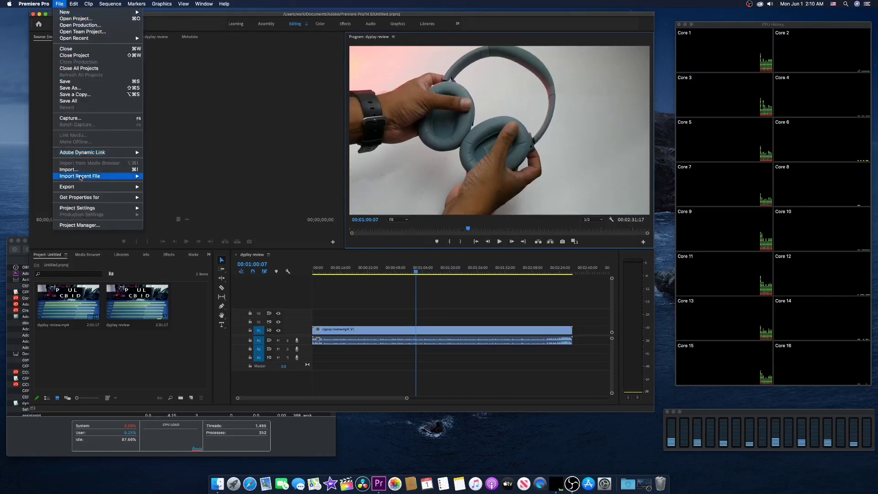
mouse_move(85, 186)
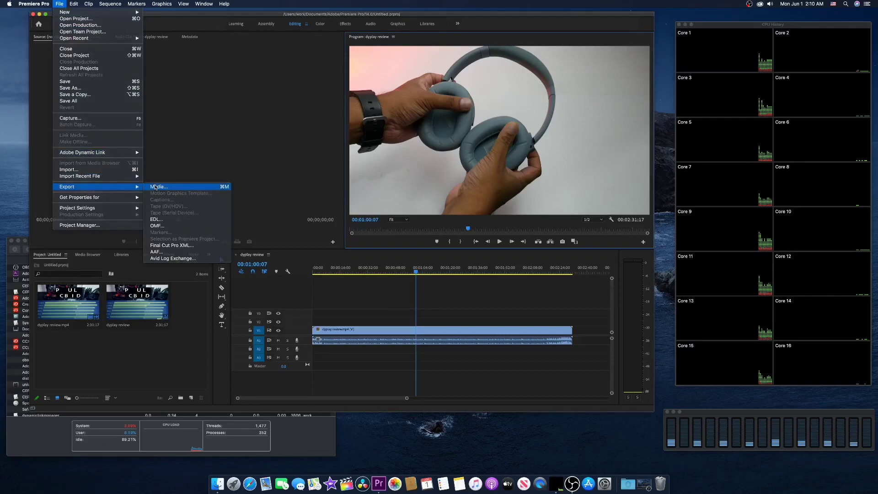
left_click(155, 187)
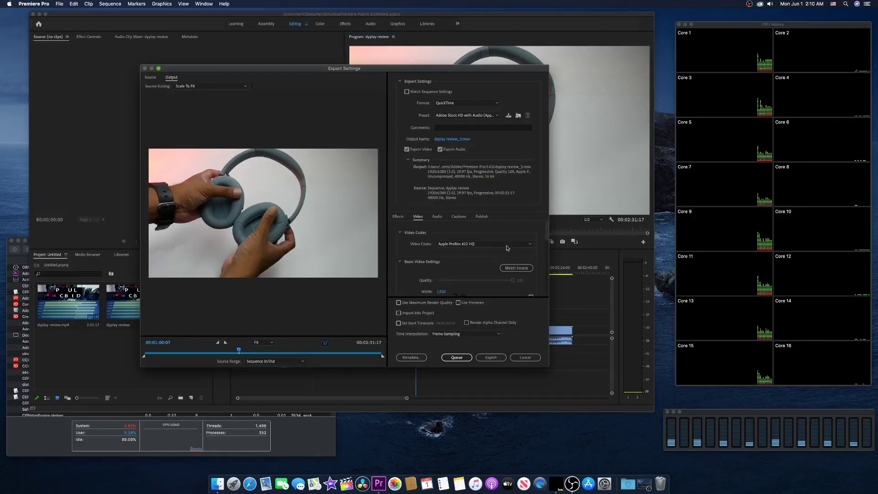
left_click(529, 244)
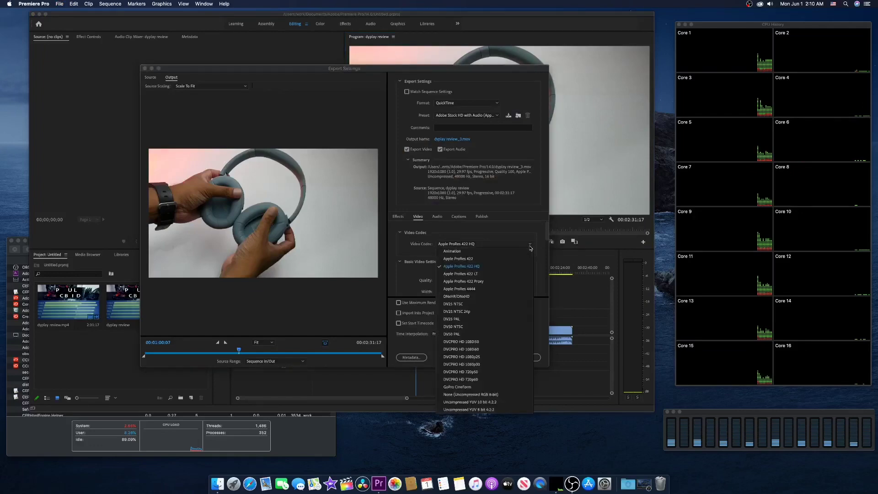
left_click(478, 274)
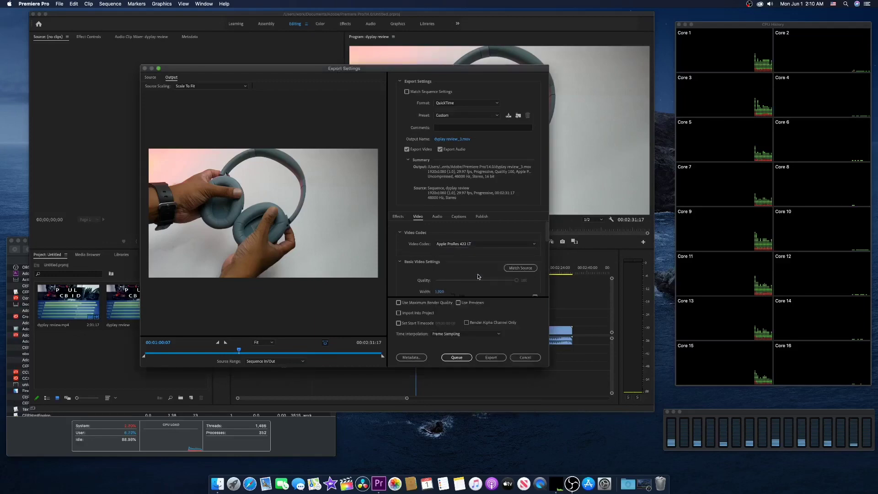
left_click(491, 357)
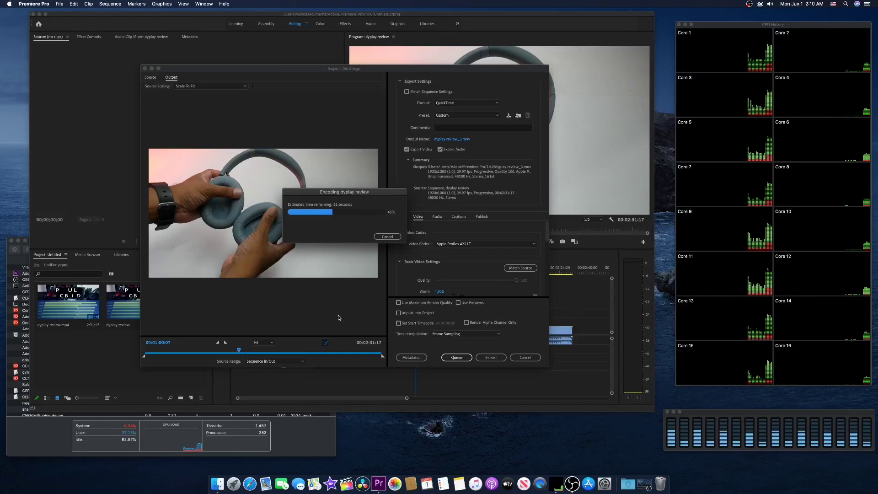
Switch to Activity Monitor to check per-process CPU use during the encode, and return to Premiere Pro.
left_click(50, 439)
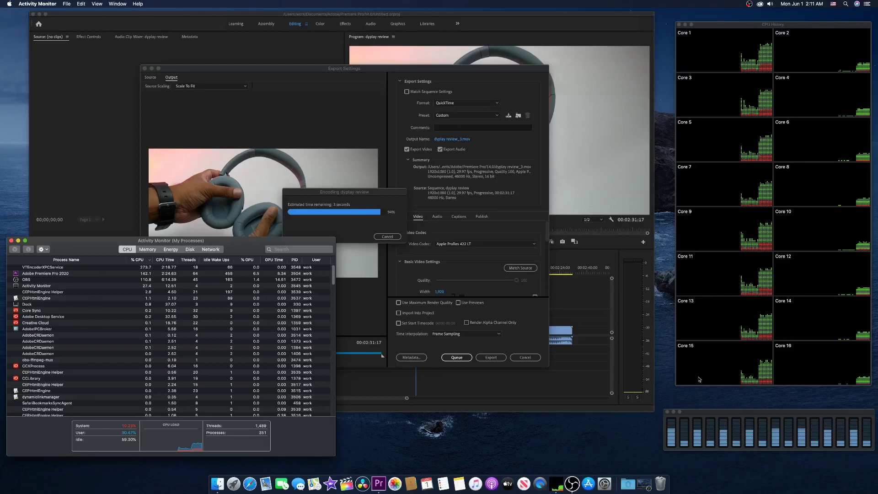
left_click(252, 70)
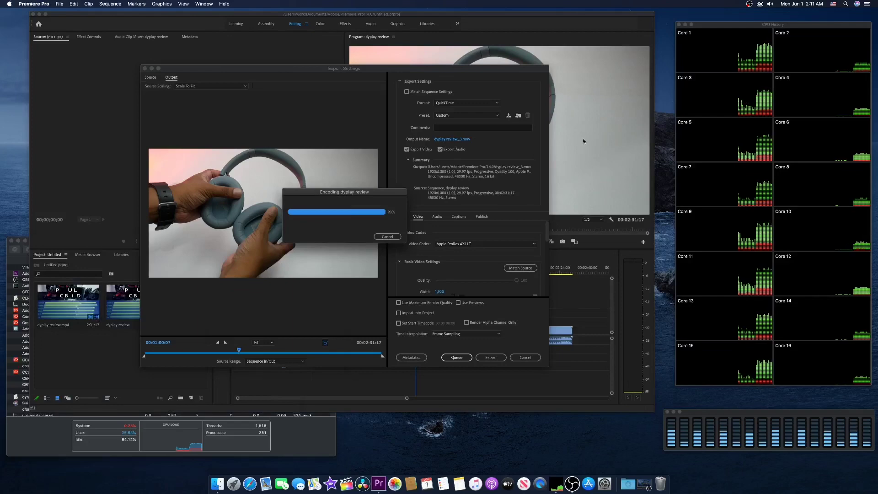